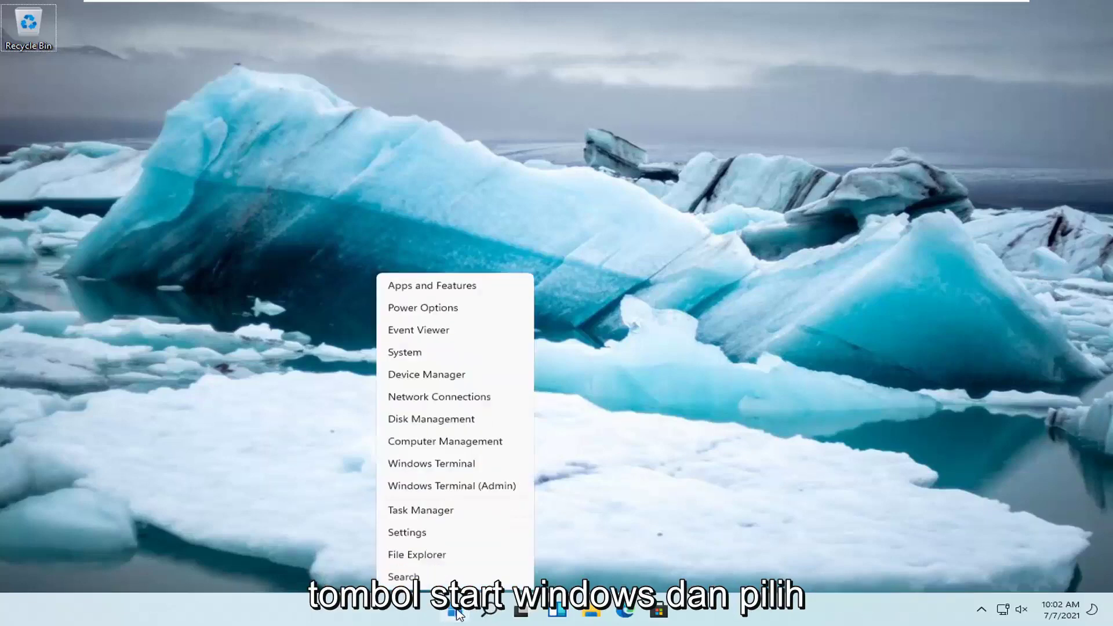
# - Launch the Settings app, trying the Win+X menu and search before using Win+I
pyautogui.click(412, 467)
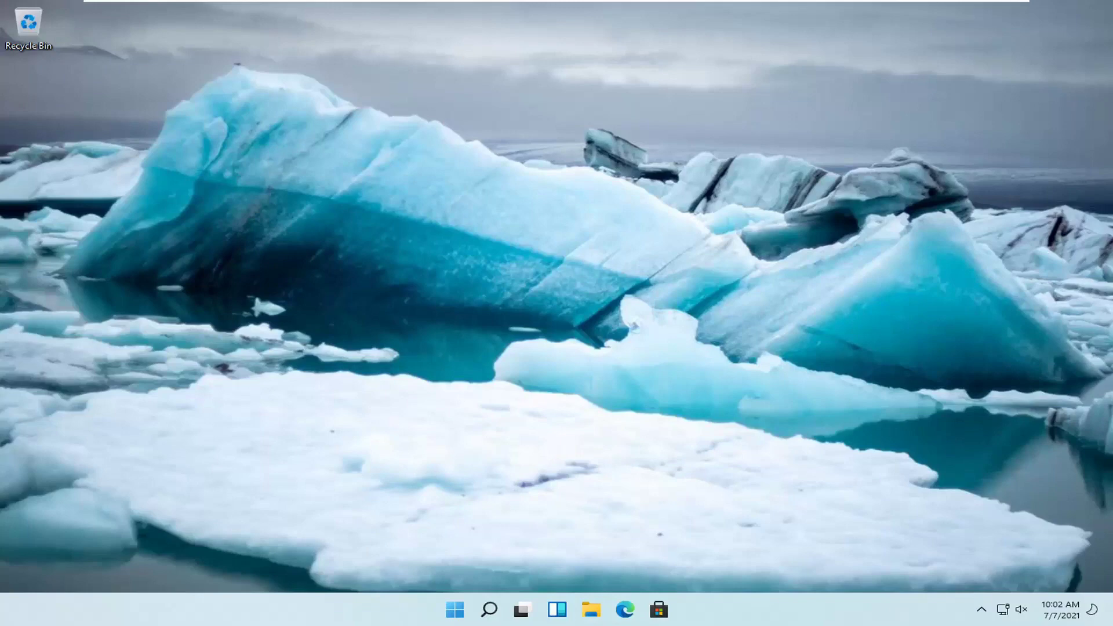
pyautogui.press('super+s')
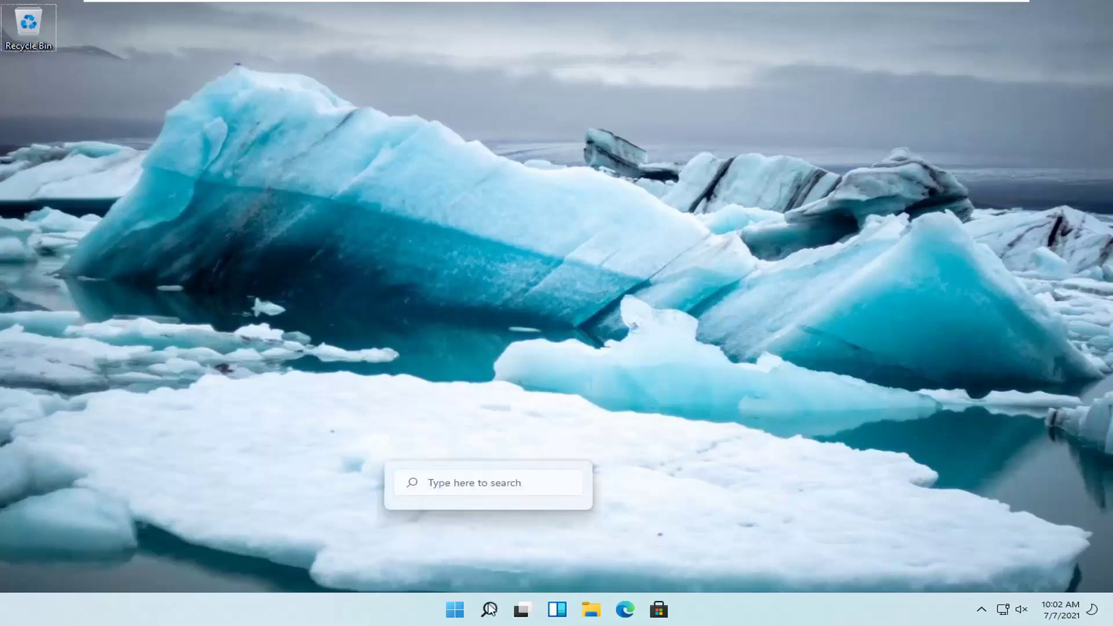
pyautogui.click(489, 609)
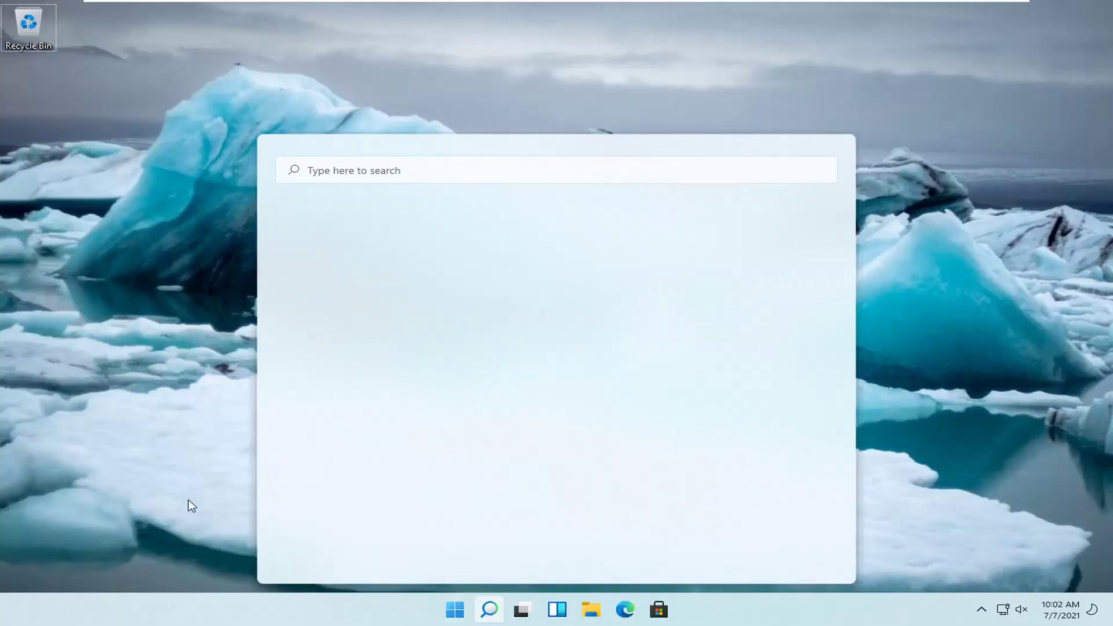
pyautogui.press('super+i')
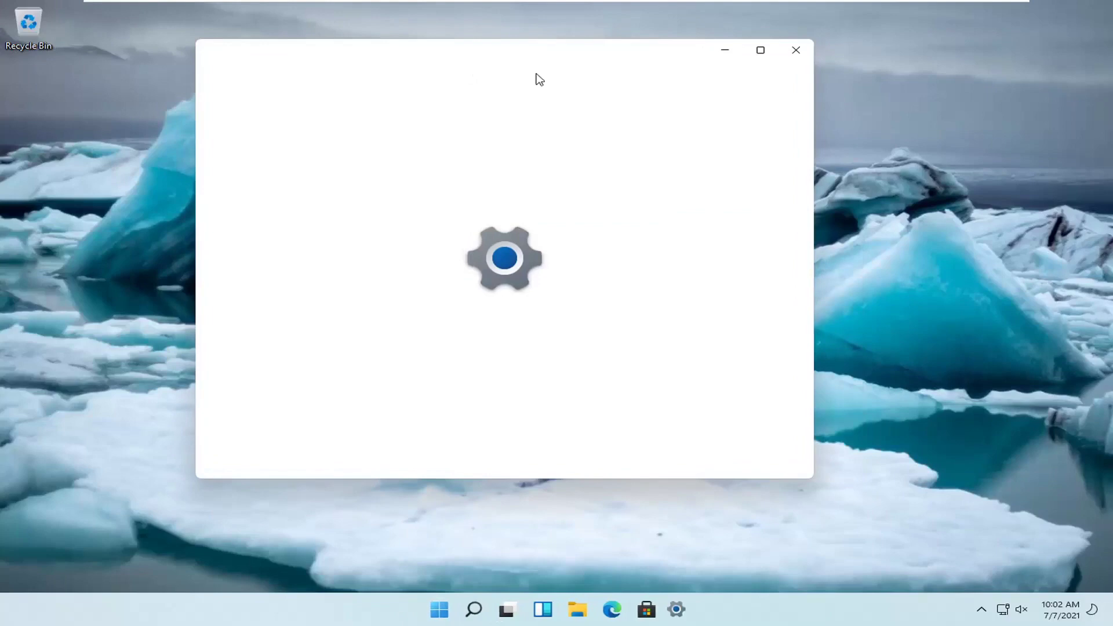
# - Move the Settings window right and open Windows Update, scrolling down to its pause options
pyautogui.moveTo(520, 59); pyautogui.dragTo(601, 55)
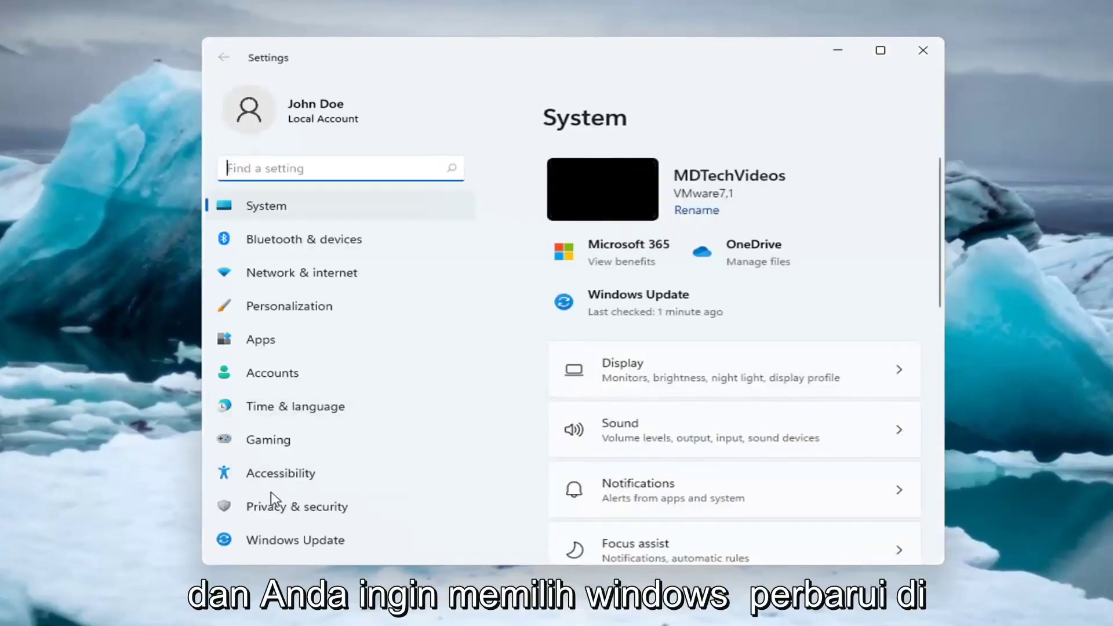
pyautogui.click(283, 543)
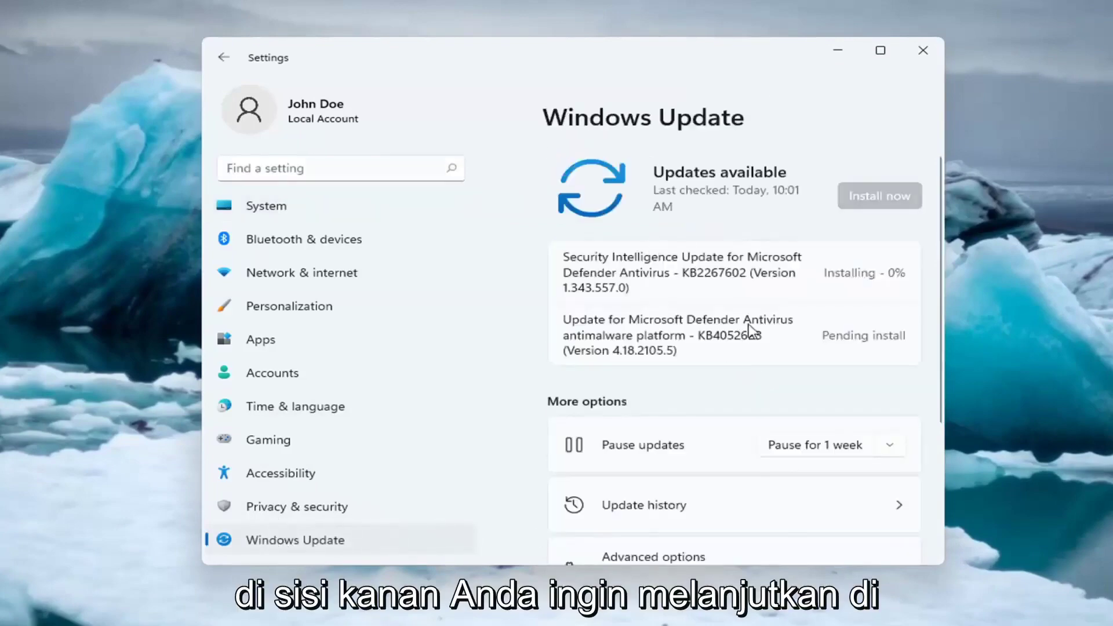
pyautogui.scroll(-2, 742, 342)
pyautogui.scroll(-2, 675, 360)
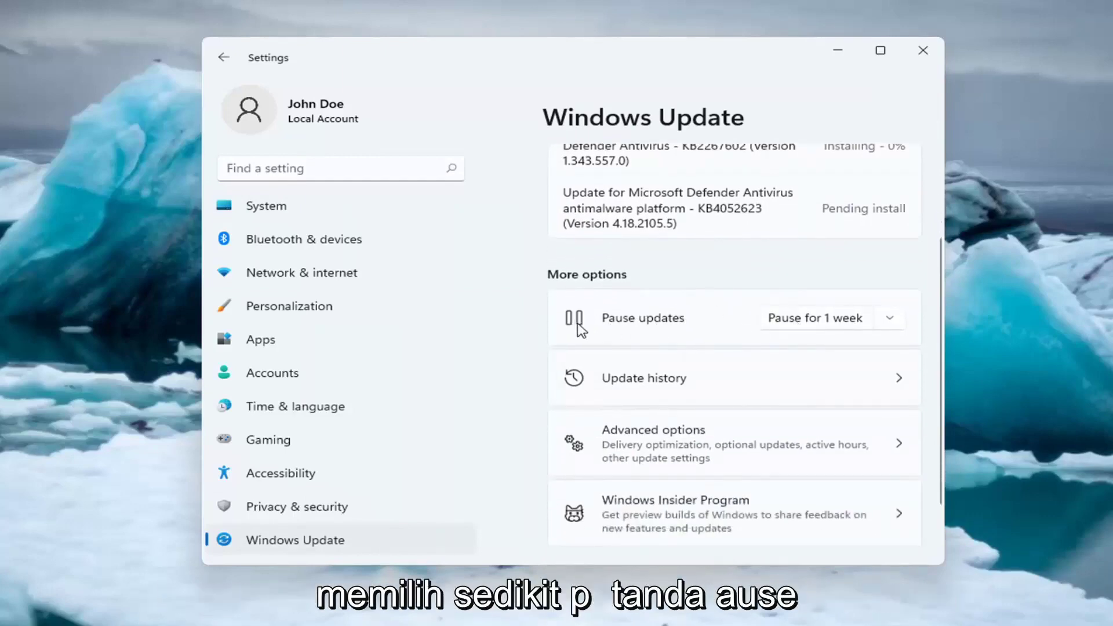
# - Pause Windows updates for 2 weeks, leaving the extend-pause list unchanged
pyautogui.click(884, 320)
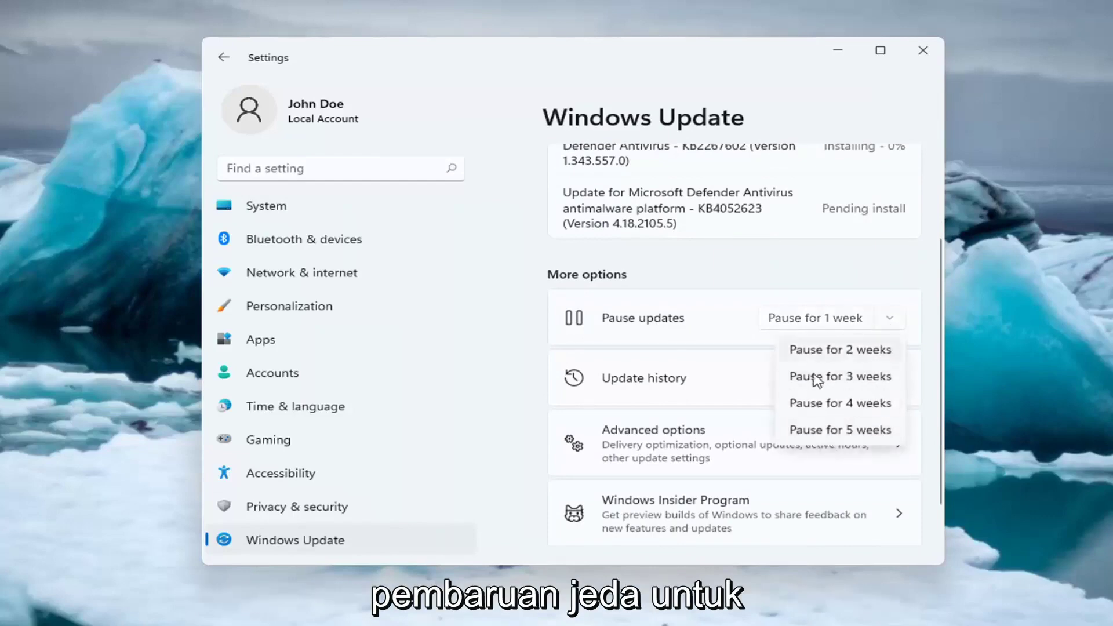
pyautogui.click(820, 350)
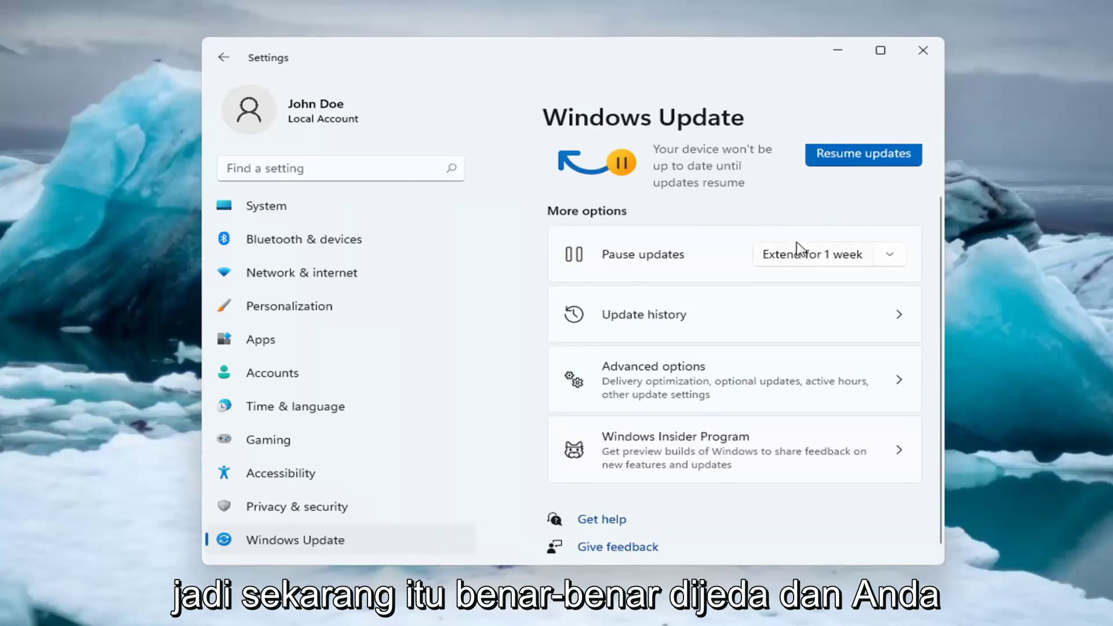
pyautogui.click(892, 255)
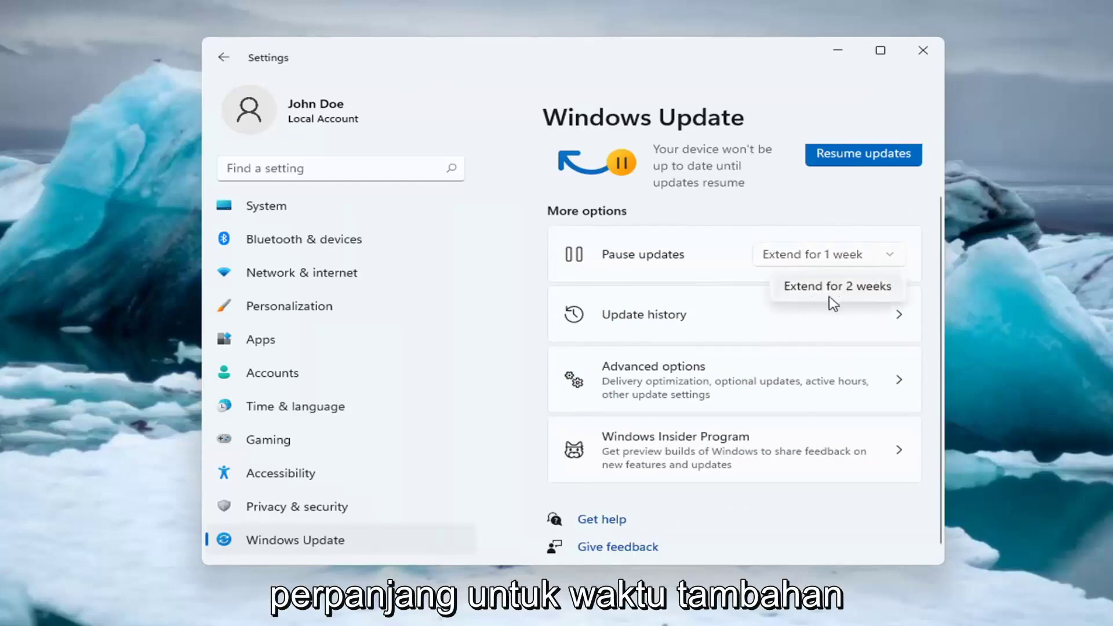
pyautogui.click(626, 295)
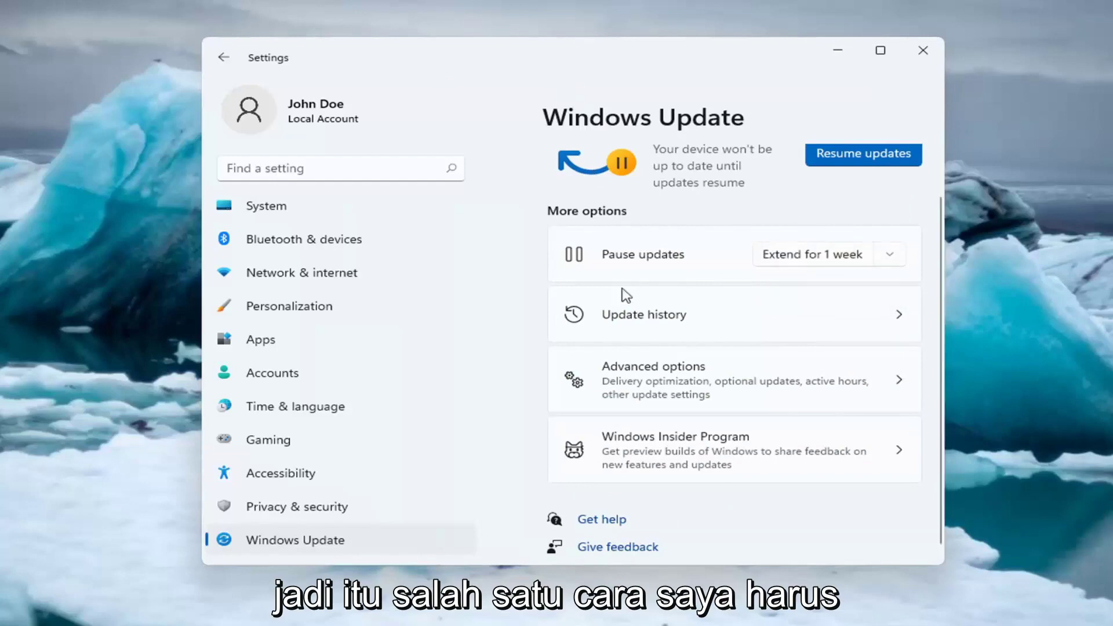
pyautogui.scroll(-1, 569, 304)
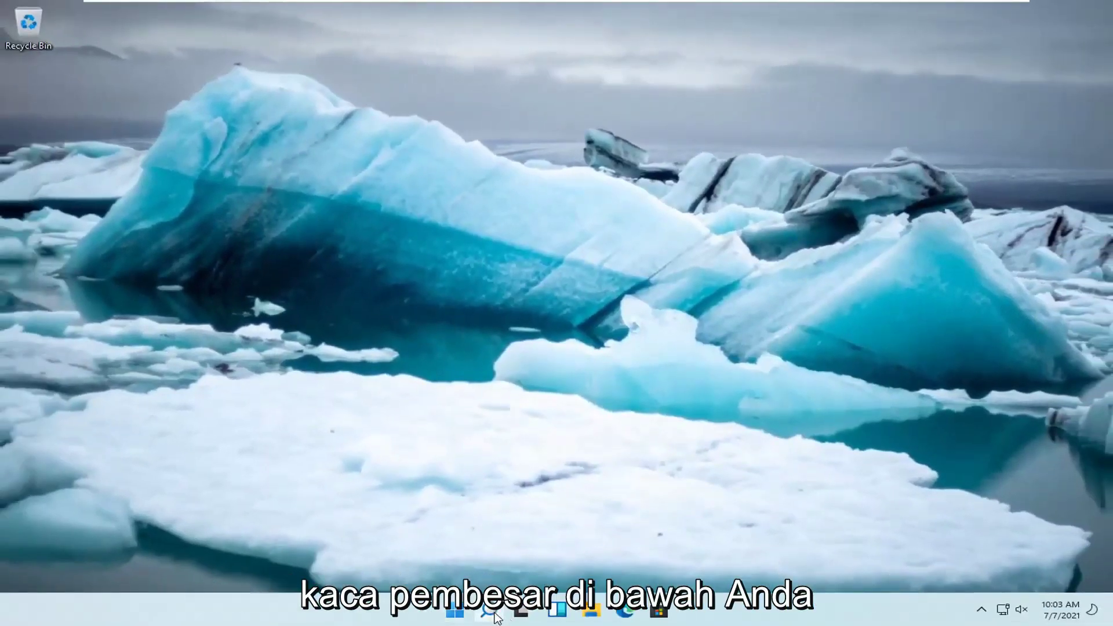
# - Search for 'services' and open the Services app
pyautogui.click(488, 610)
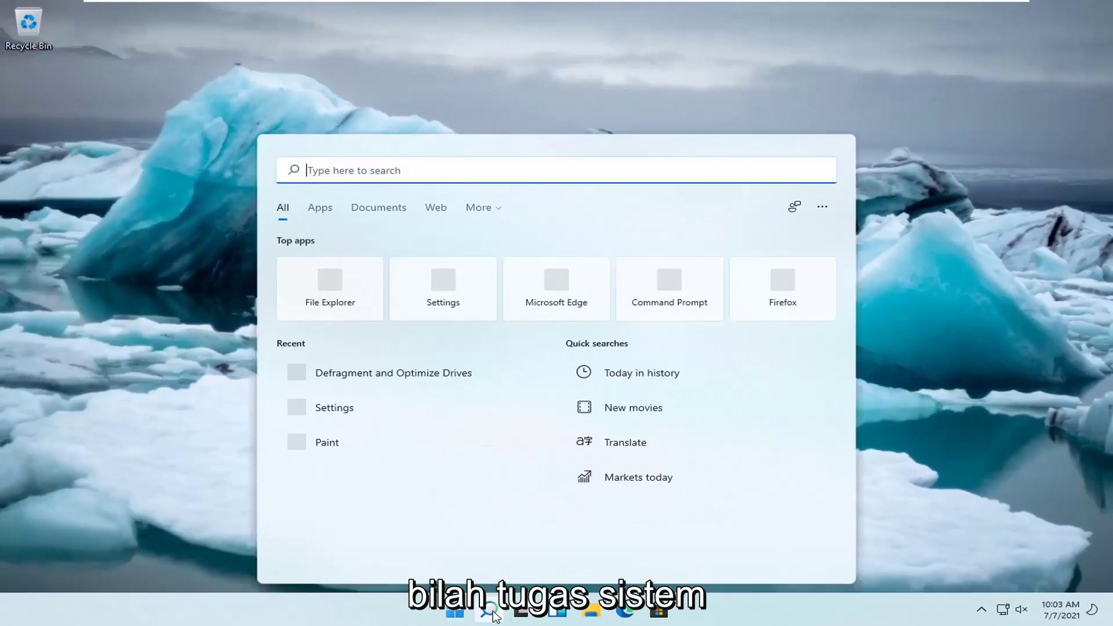
pyautogui.write('services')
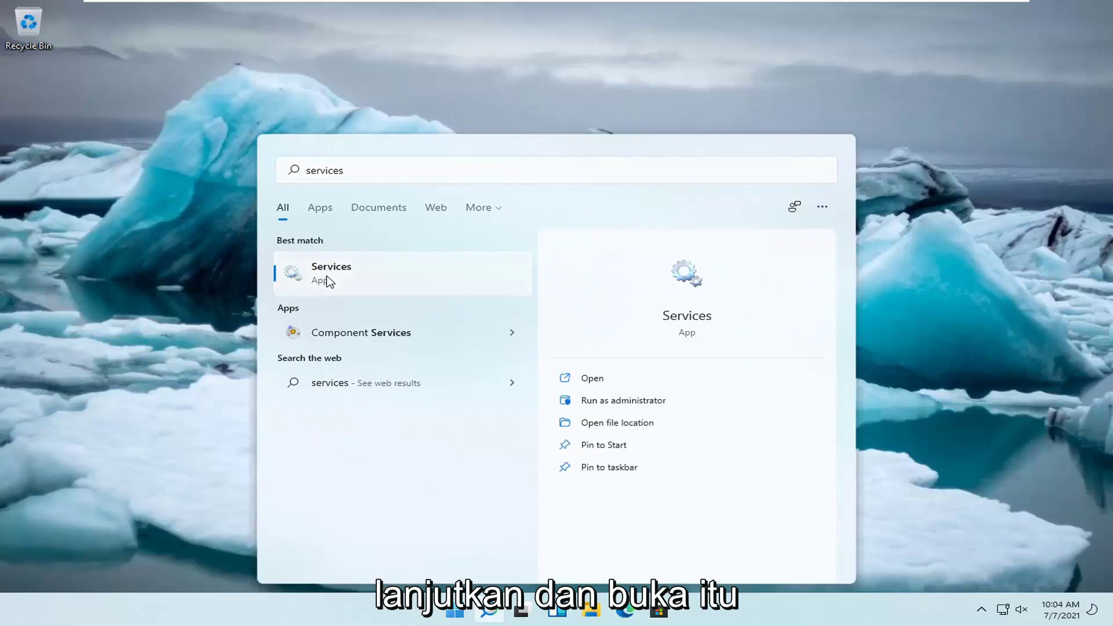
pyautogui.click(329, 277)
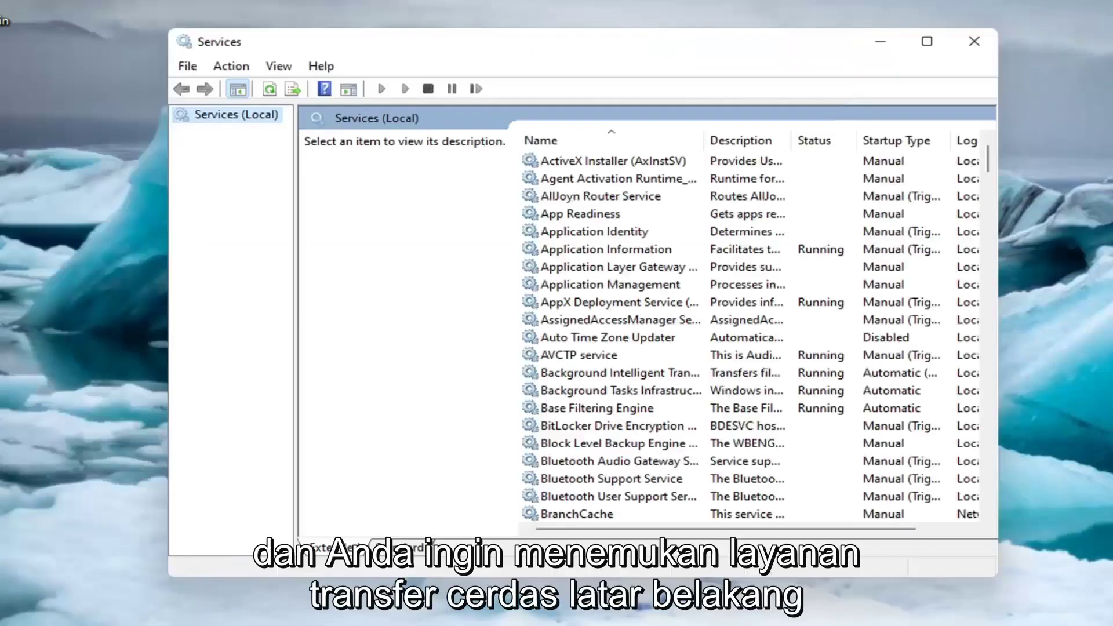
# - Select Background Intelligent Transfer Service and widen the Name column to show full names
pyautogui.click(615, 308)
pyautogui.click(629, 395)
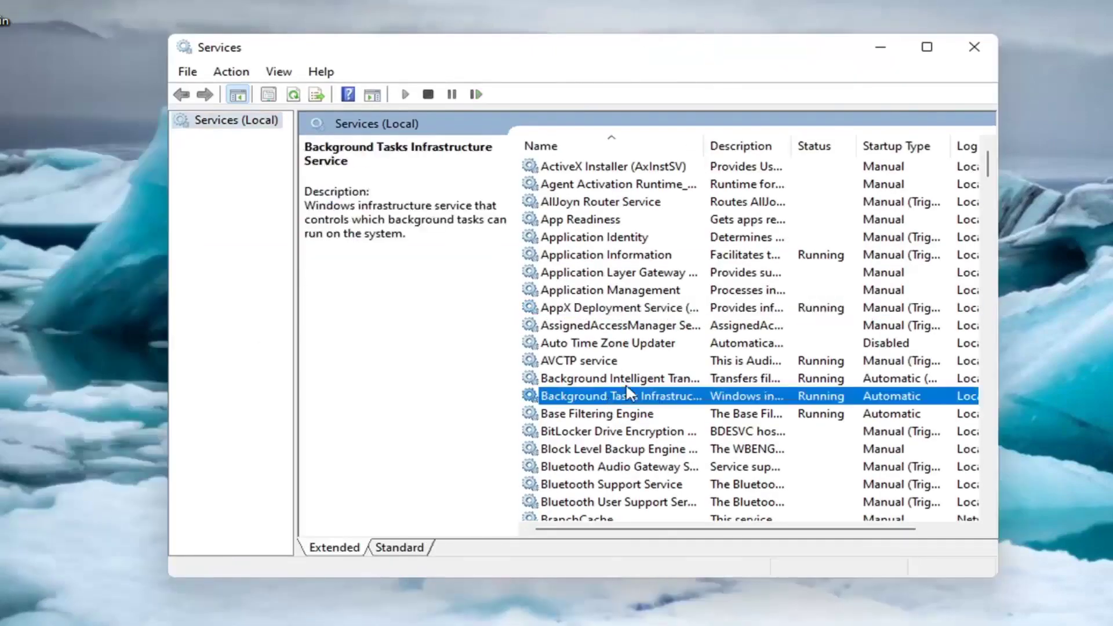
pyautogui.click(638, 378)
pyautogui.moveTo(703, 145); pyautogui.dragTo(755, 145)
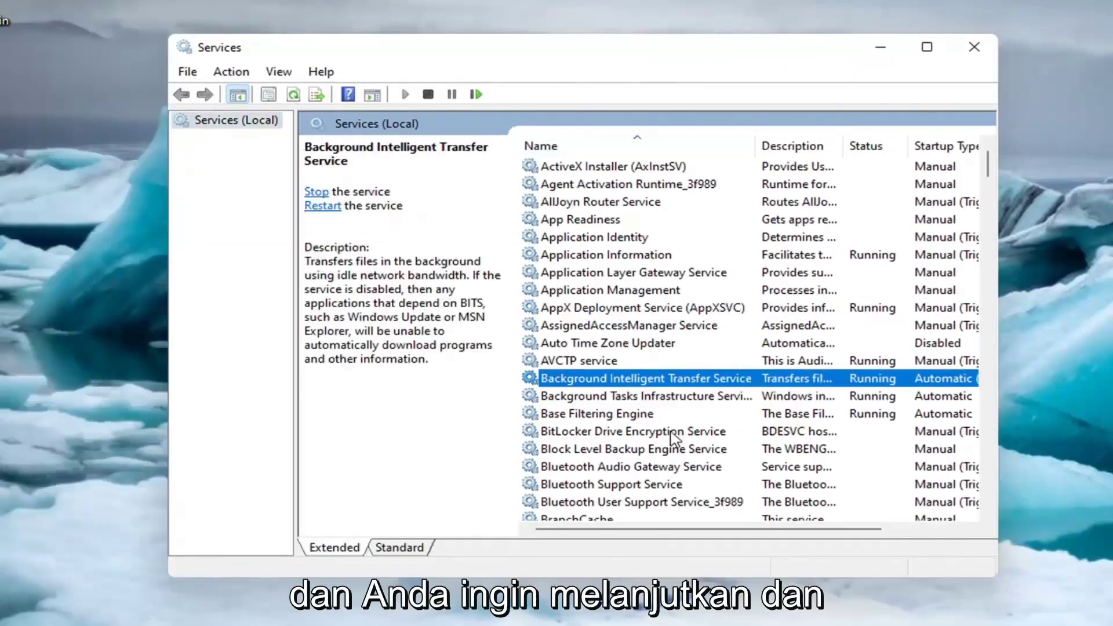
# - In BITS properties, stop the service, set startup type to Disabled, and apply
pyautogui.doubleClick(698, 379)
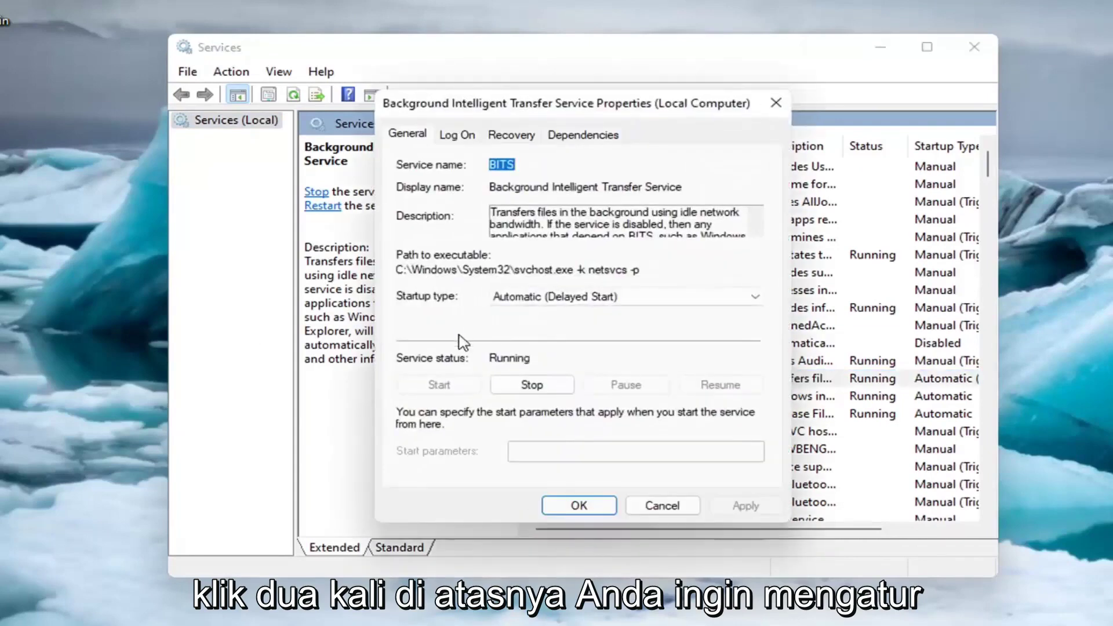
pyautogui.click(528, 387)
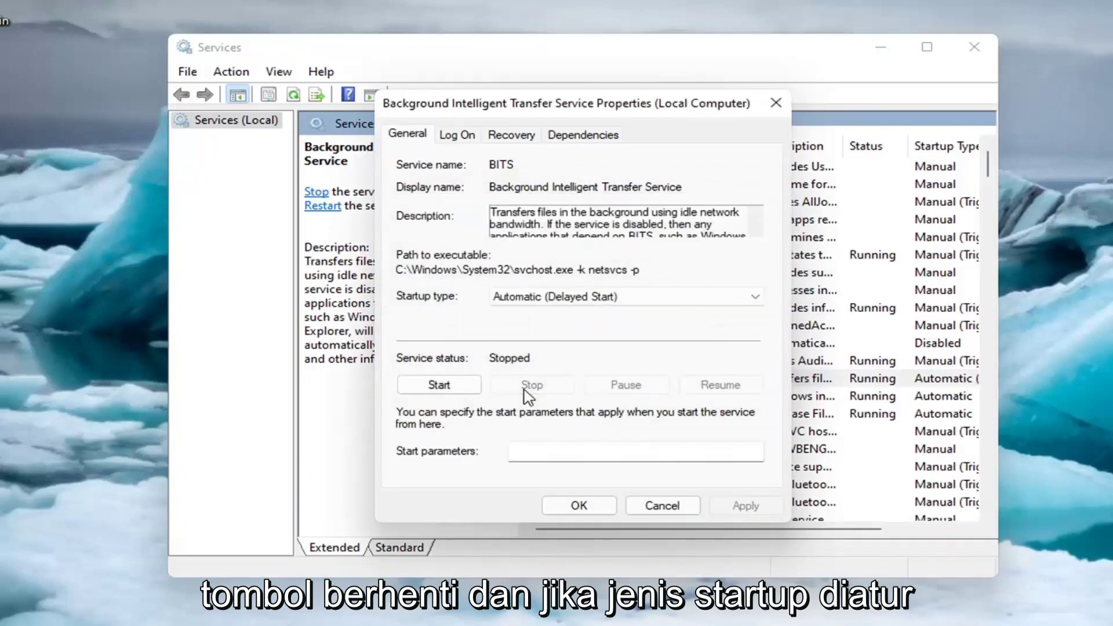
pyautogui.click(597, 298)
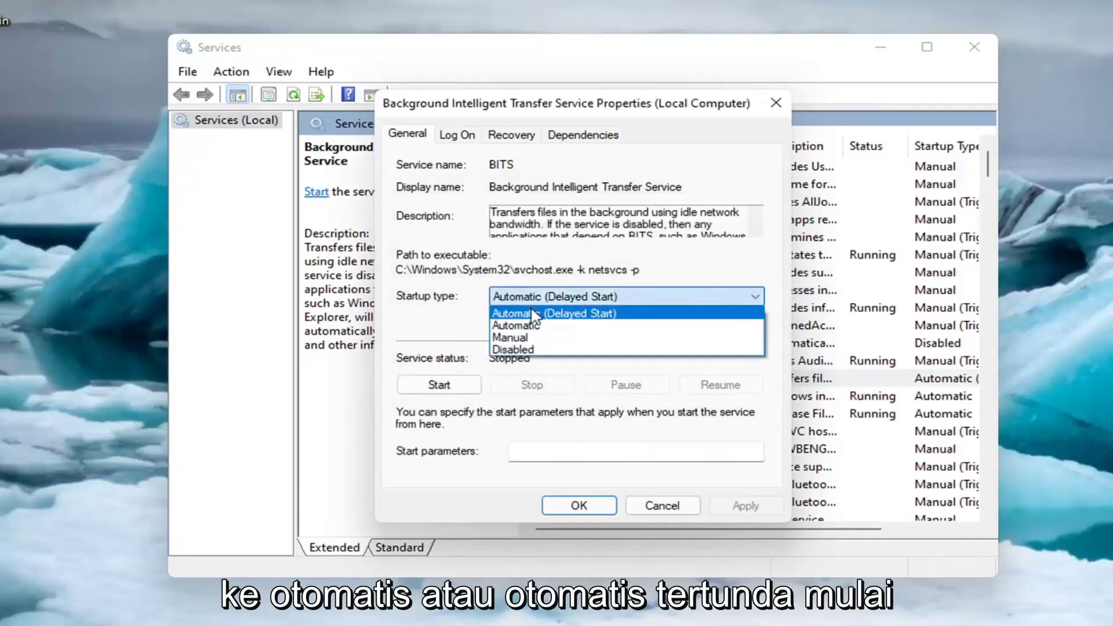
pyautogui.click(516, 350)
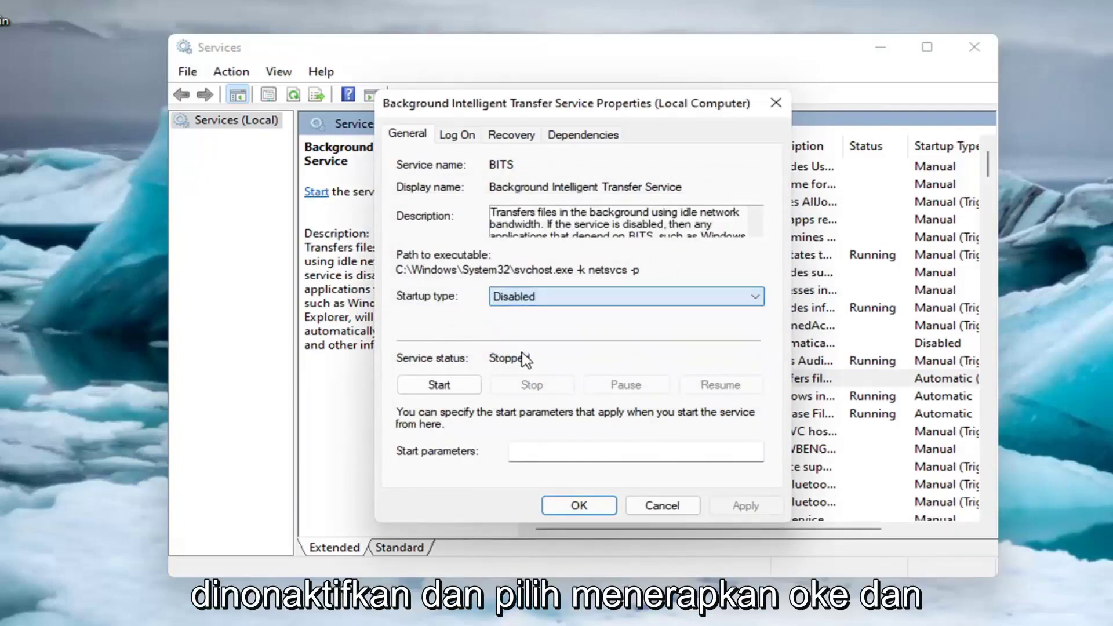
pyautogui.click(746, 506)
# - Close the BITS properties with OK and scroll down to the Windows Update service
pyautogui.click(578, 505)
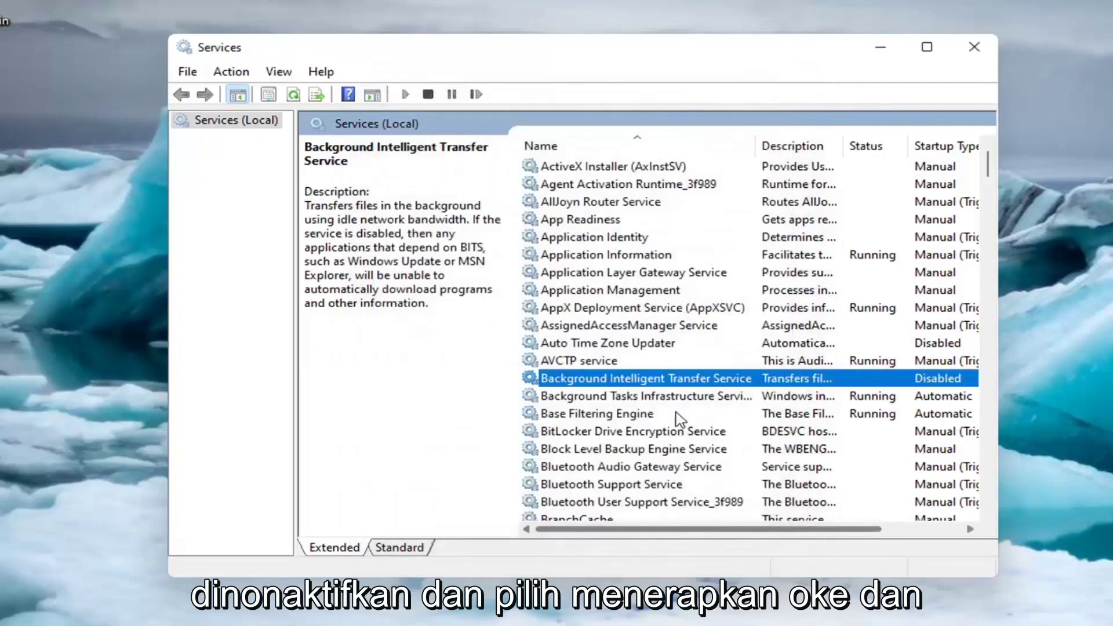
pyautogui.scroll(-9, 661, 411)
pyautogui.scroll(-20, 679, 406)
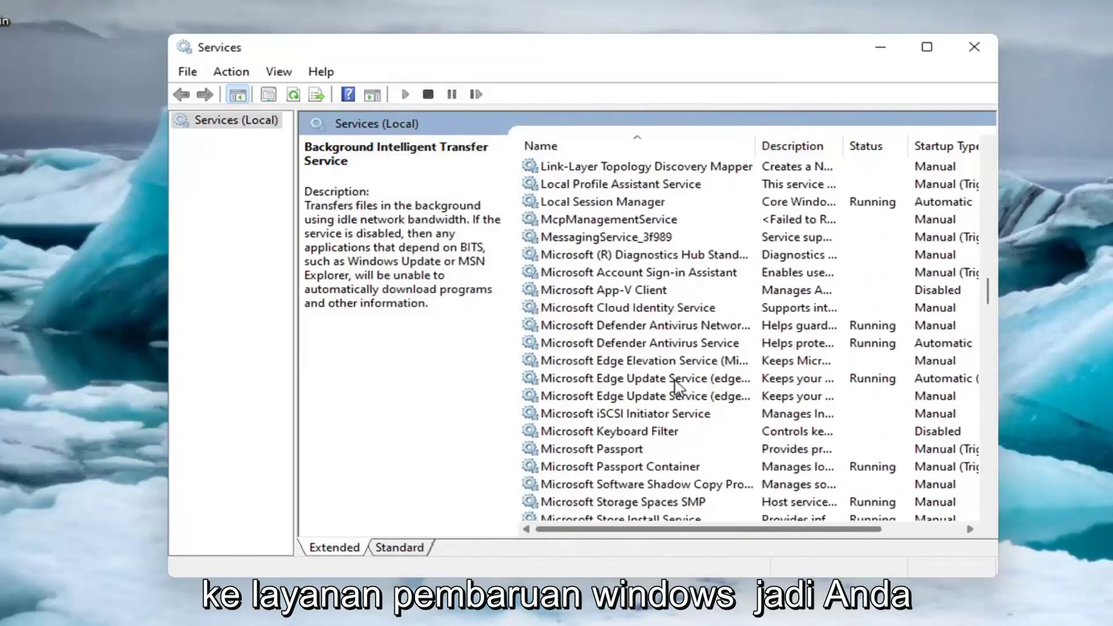
pyautogui.scroll(-20, 985, 362)
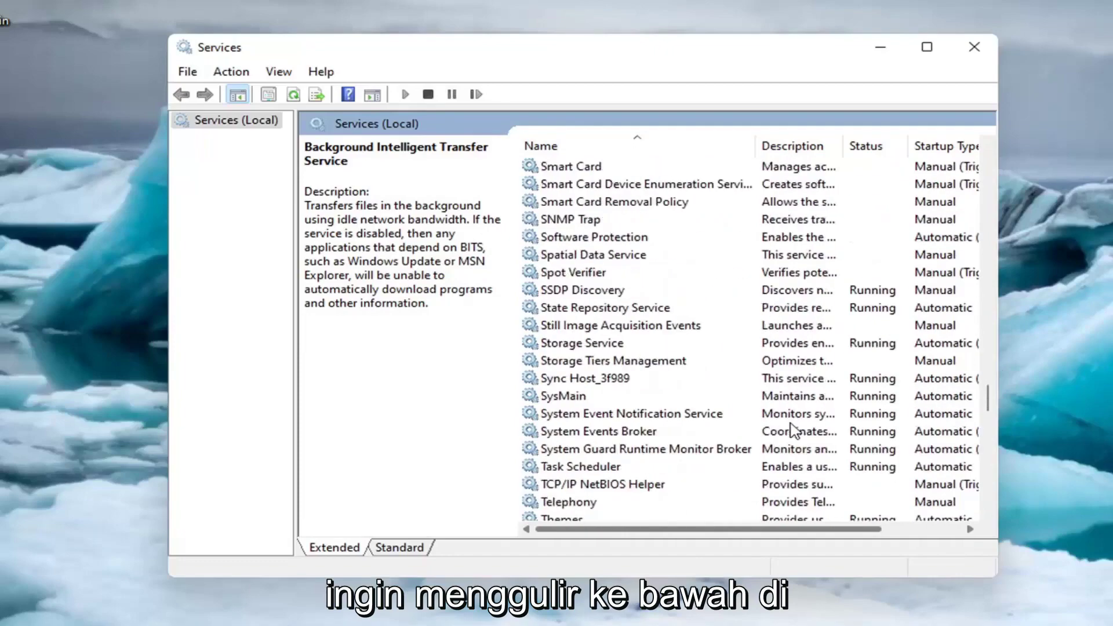
pyautogui.scroll(1, 780, 425)
pyautogui.scroll(-8, 585, 448)
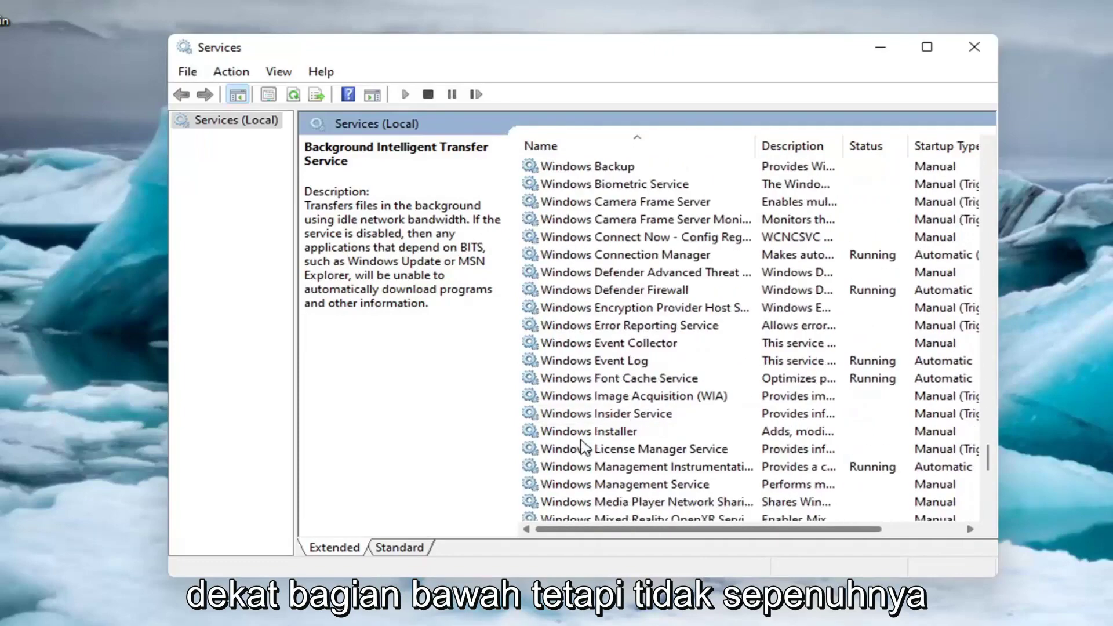
pyautogui.scroll(-5, 585, 448)
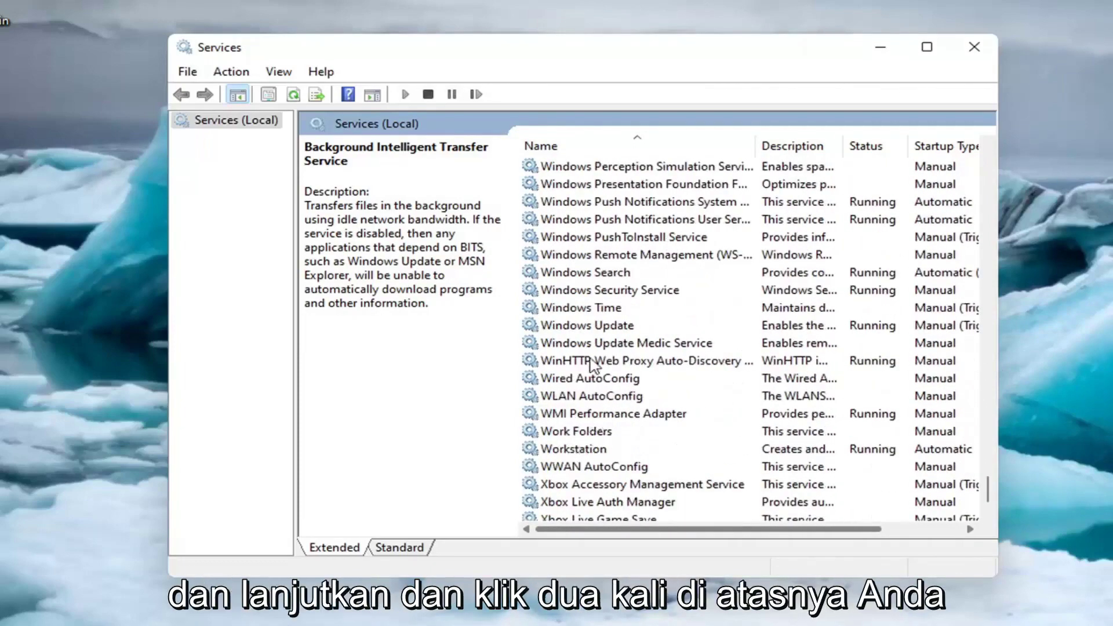
# - Set the Windows Update service's startup type to Disabled, stop it, and apply with OK
pyautogui.doubleClick(597, 325)
pyautogui.click(511, 299)
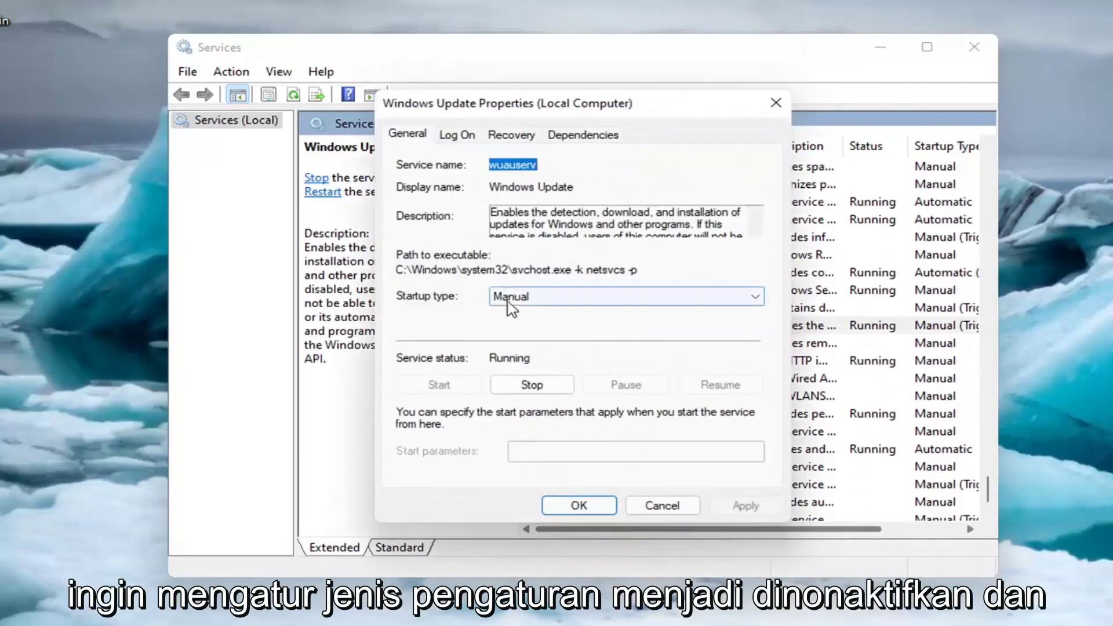
pyautogui.click(512, 349)
pyautogui.click(525, 383)
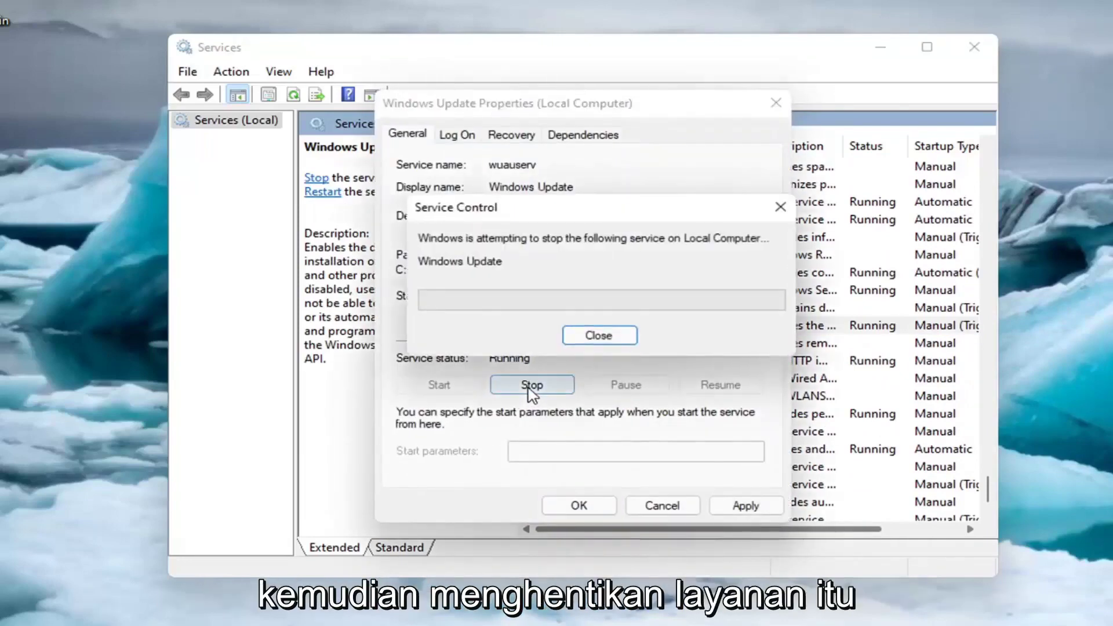
pyautogui.click(744, 506)
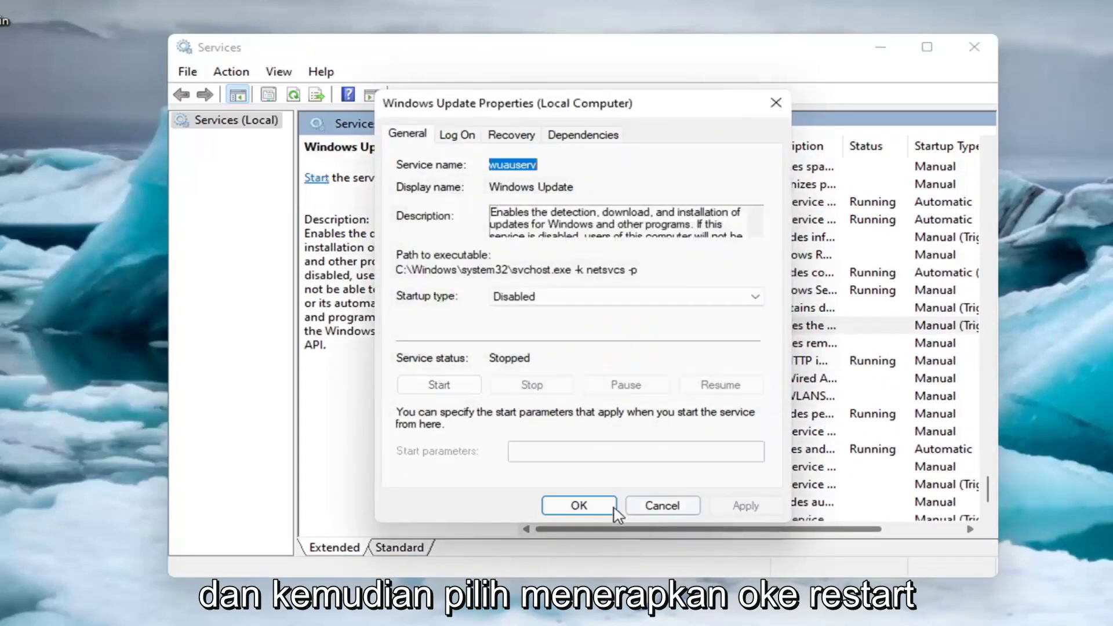
pyautogui.click(579, 505)
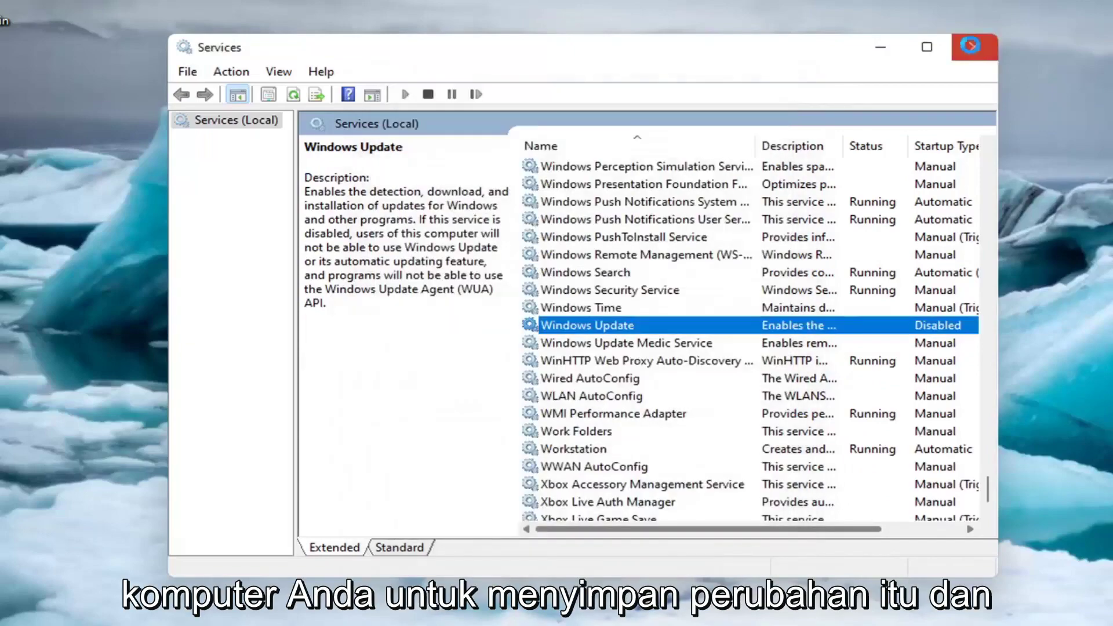